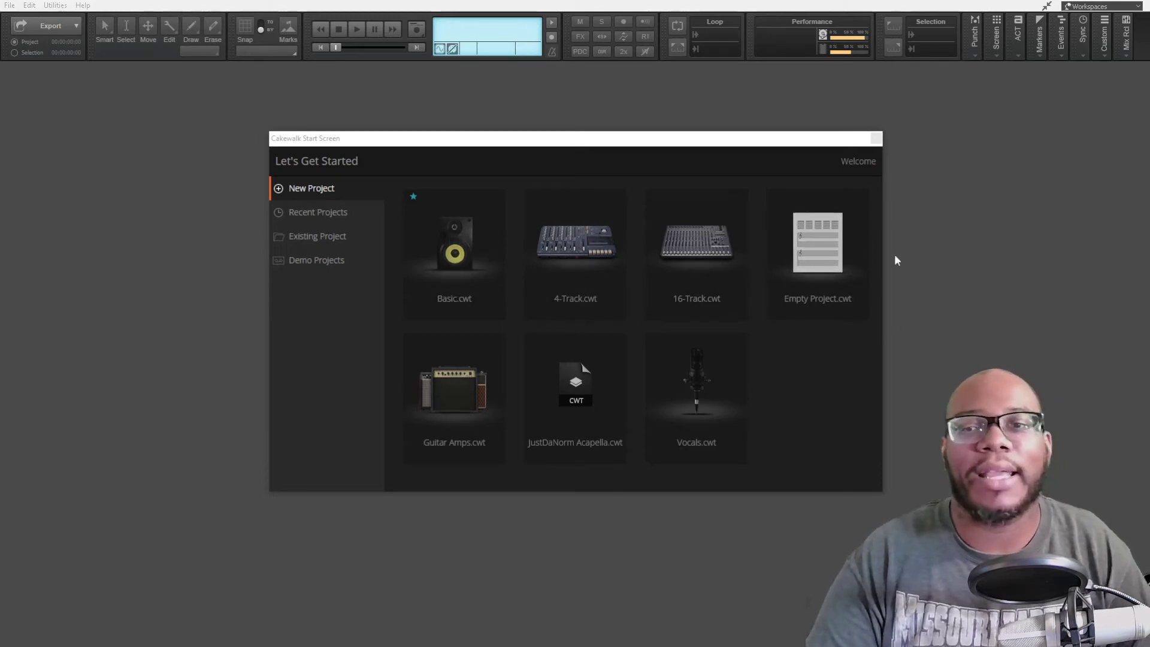
Create a new project from the Empty Project.cwt template on the Start Screen
{"action": "left_click", "coordinate": [821, 262]}
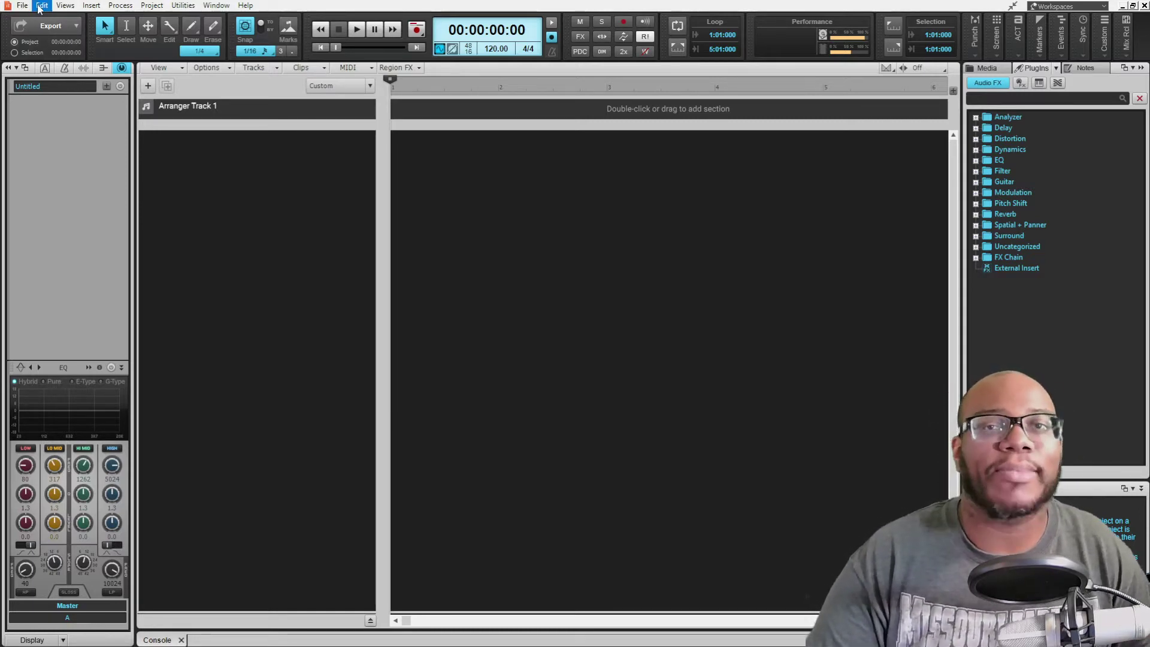
Open Preferences > Audio > Devices and verify the X-AIR ASIO In and Out drivers are ticked
{"action": "left_click", "coordinate": [42, 6]}
{"action": "left_click", "coordinate": [95, 200]}
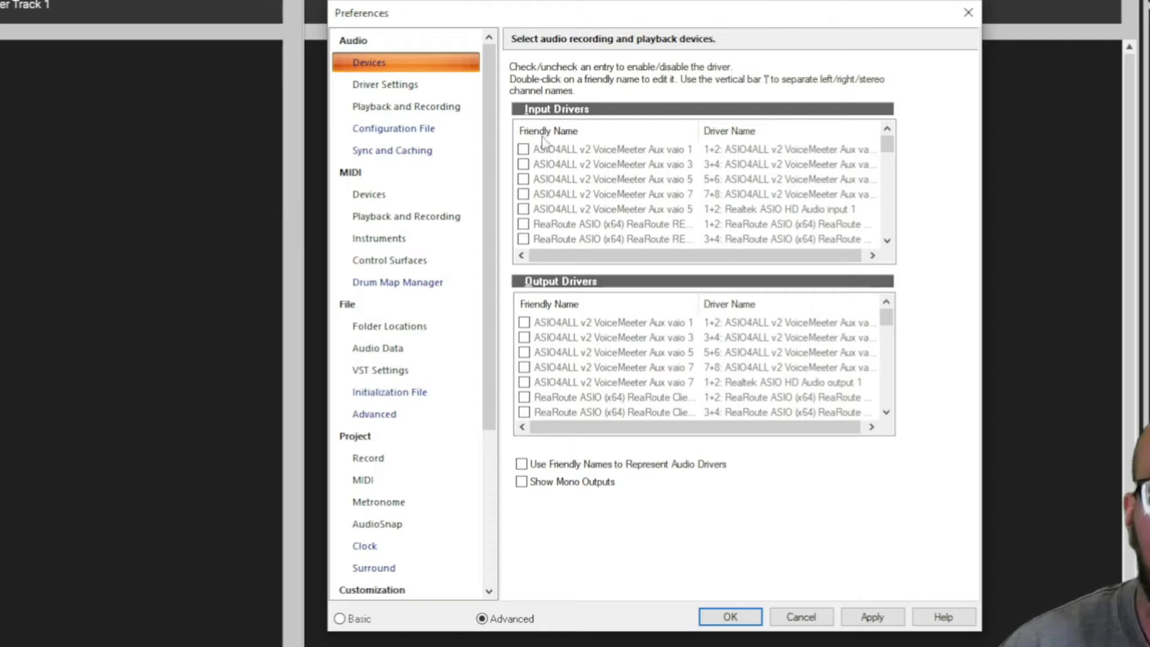
{"action": "scroll", "coordinate": [635, 197], "scroll_direction": "down", "scroll_amount": 7}
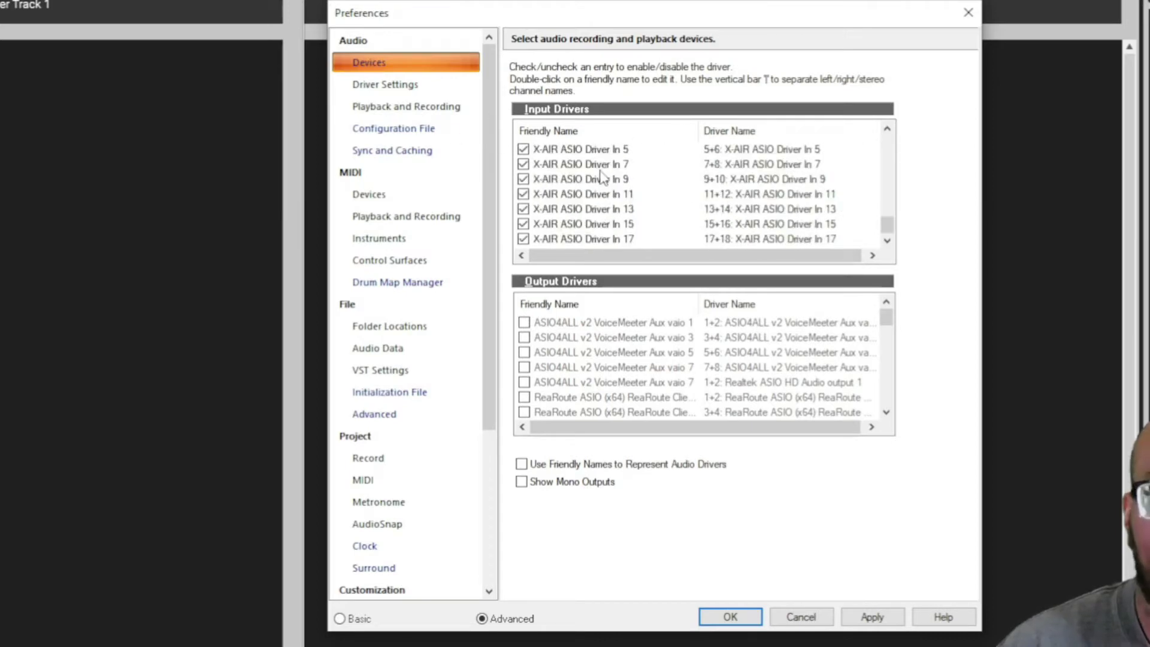
{"action": "scroll", "coordinate": [623, 347], "scroll_direction": "down", "scroll_amount": 7}
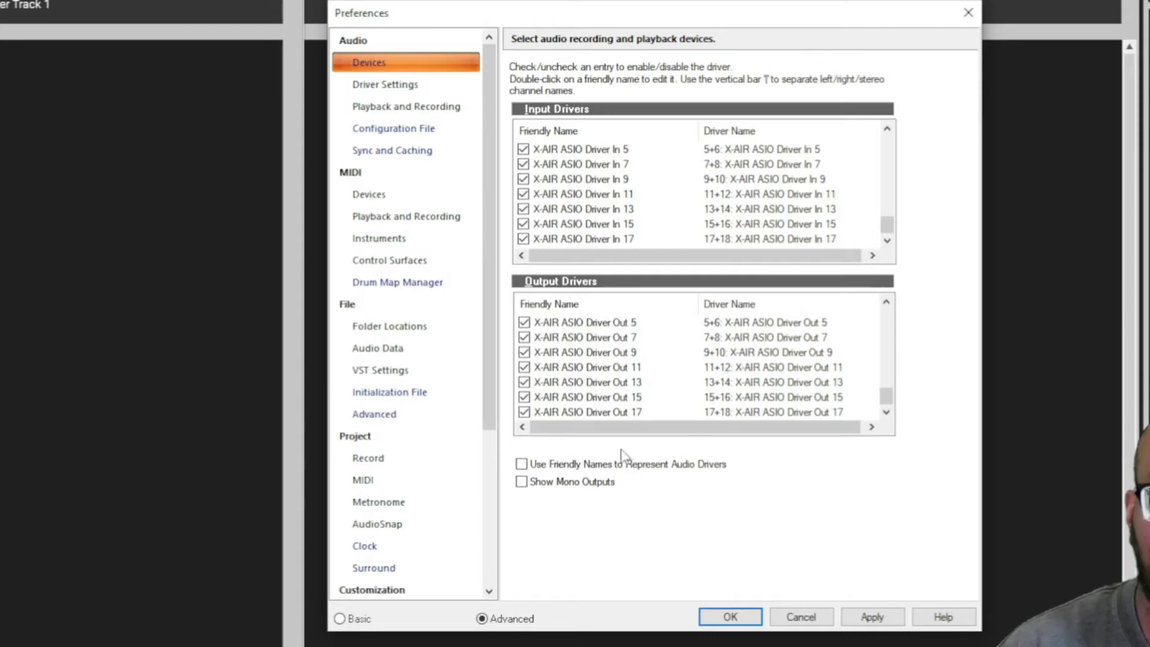
Set Driver Mode to ASIO on the Playback and Recording page and apply it
{"action": "left_click", "coordinate": [414, 87]}
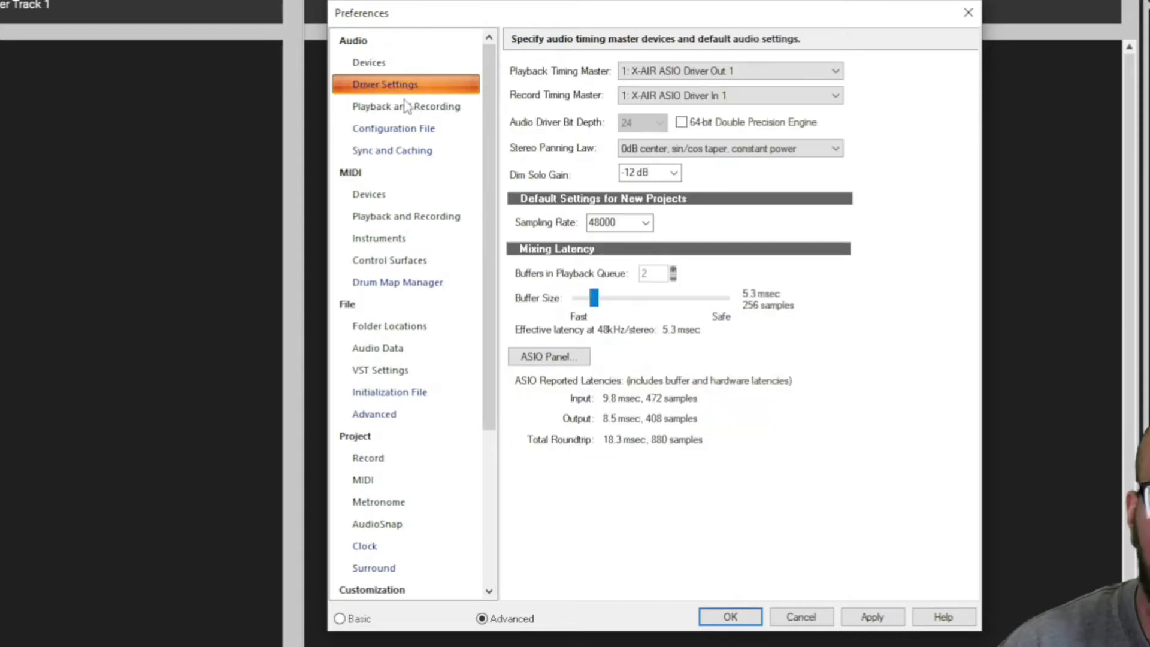
{"action": "left_click", "coordinate": [413, 106]}
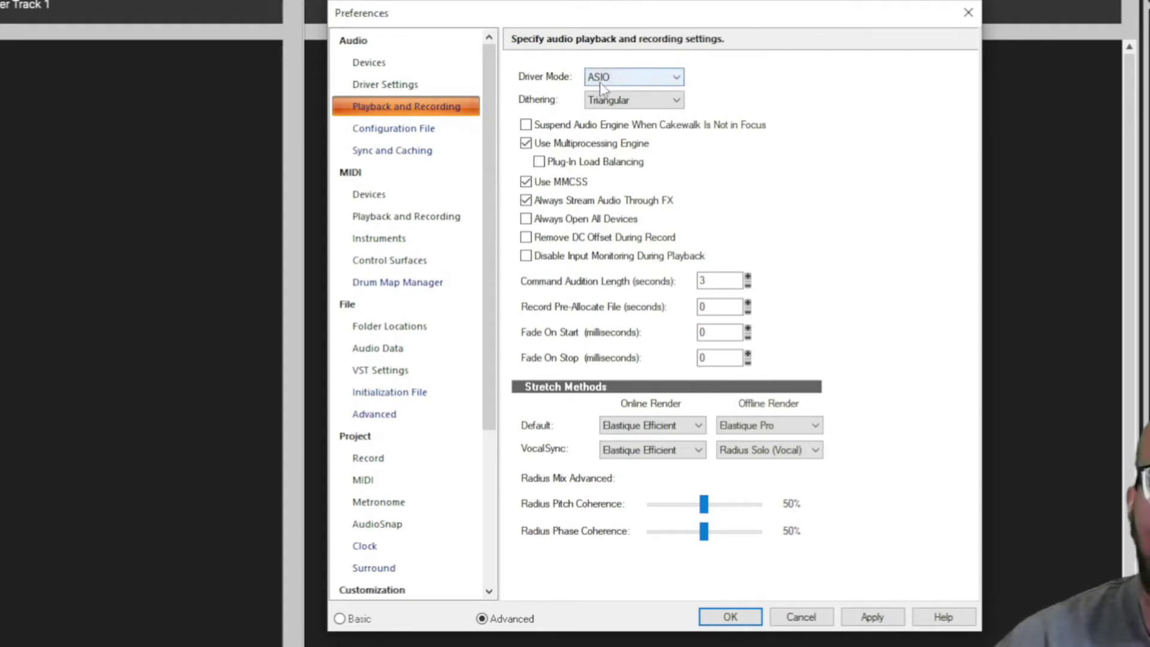
{"action": "left_click", "coordinate": [659, 80]}
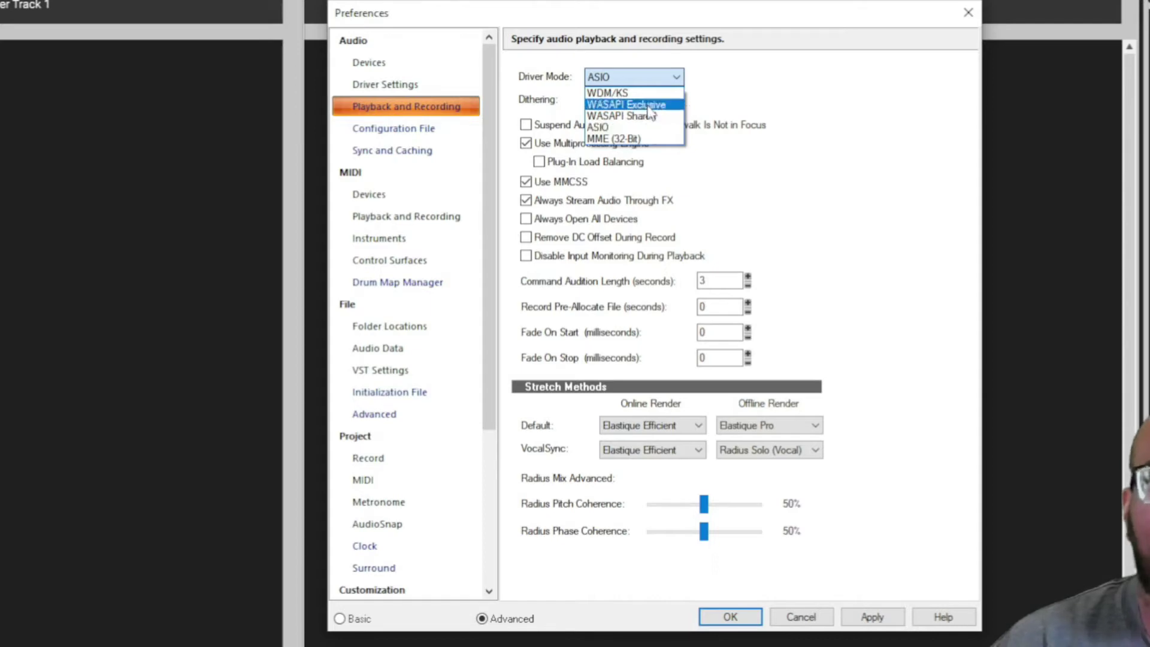
{"action": "left_click", "coordinate": [598, 127]}
{"action": "key", "text": "Return"}
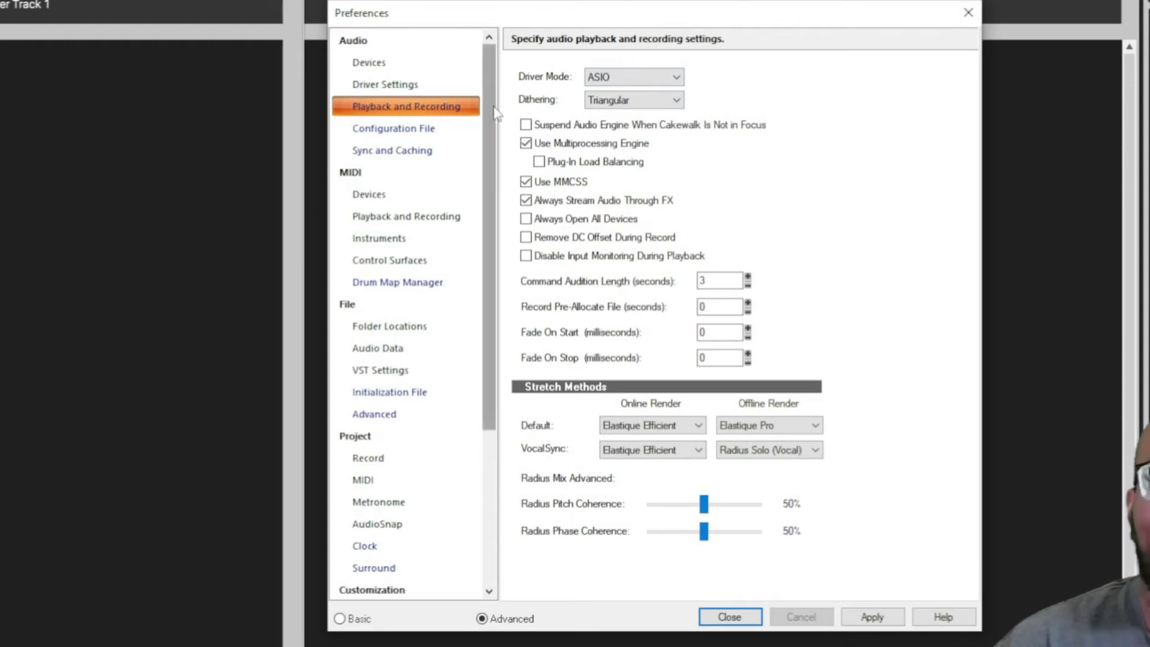
On the Driver Settings page, keep the default sampling rate at 48000
{"action": "left_click", "coordinate": [413, 86]}
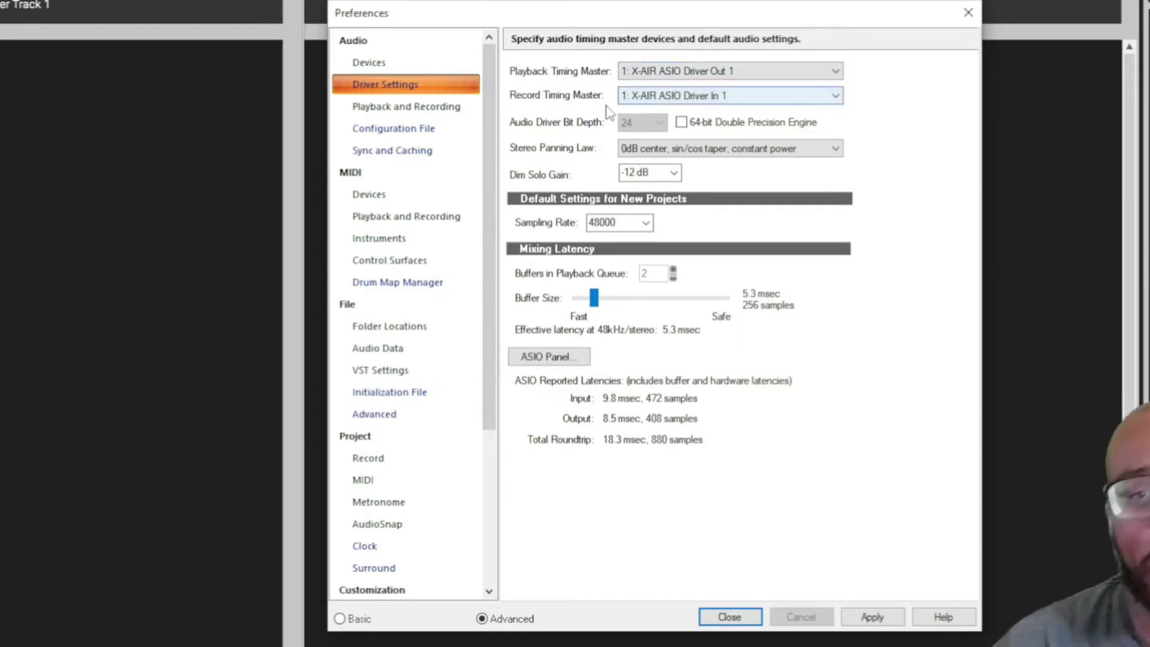
{"action": "left_click", "coordinate": [646, 223]}
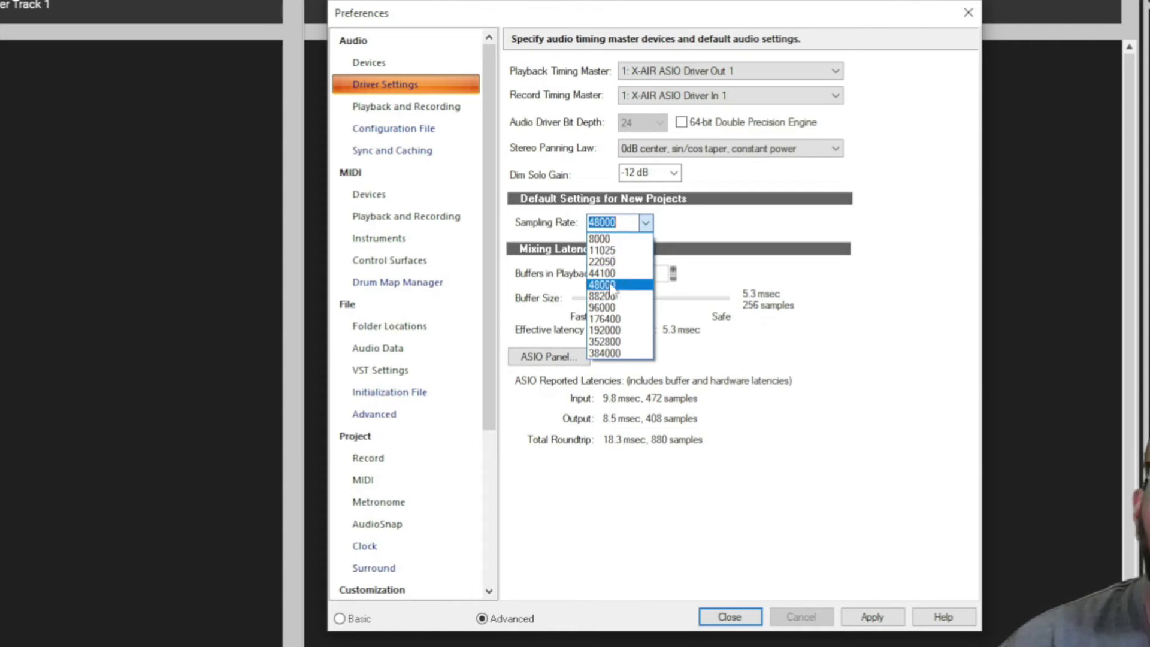
{"action": "left_click", "coordinate": [675, 224]}
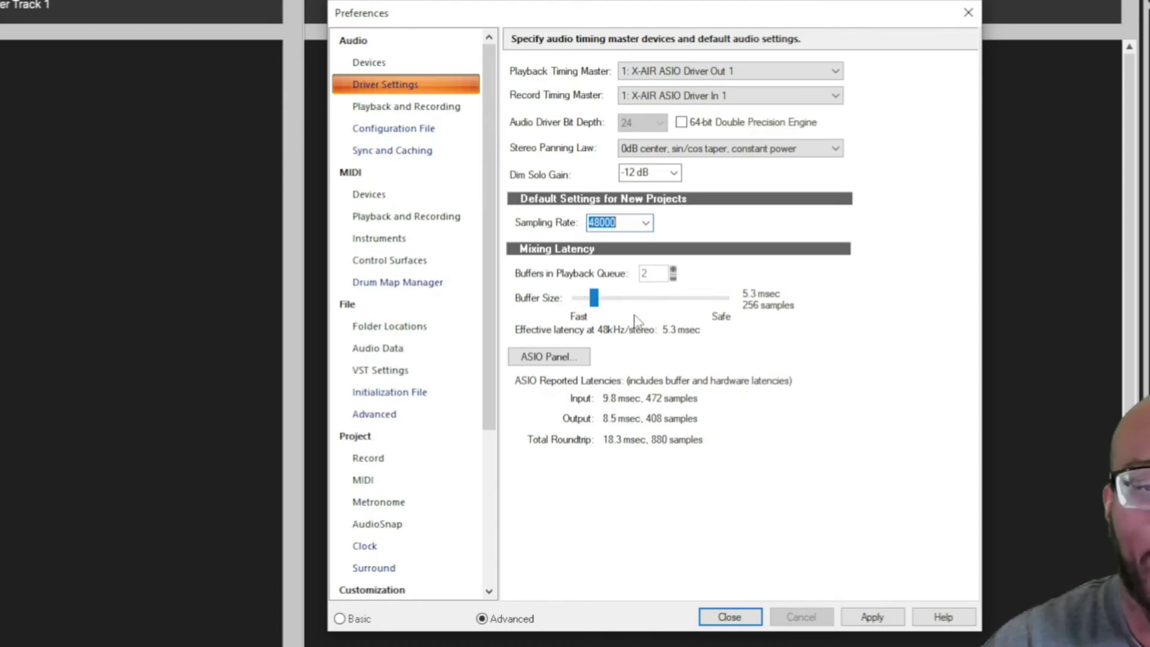
Raise the Buffer Size slider to 1024 samples for 21.3 msec latency
{"action": "left_click_drag", "start_coordinate": [595, 303], "coordinate": [632, 302]}
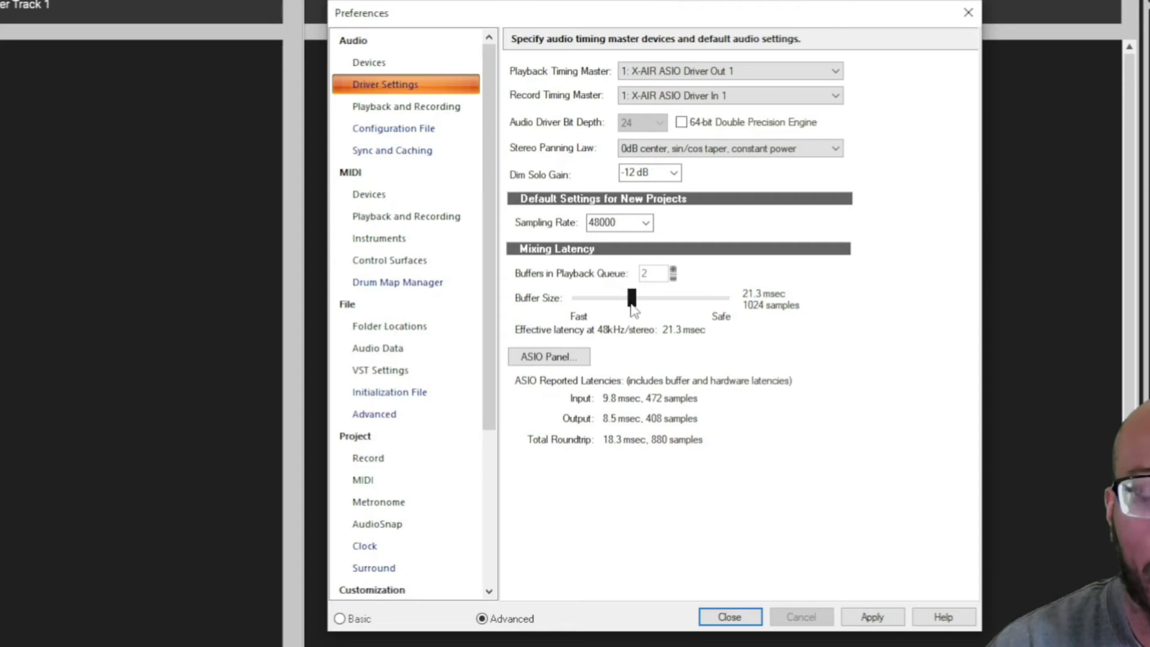
Try buffer sizes from 256 to 2048 samples, settle on 512 (10.7 msec), then open ASIO Panel
{"action": "left_click_drag", "start_coordinate": [631, 305], "coordinate": [595, 302]}
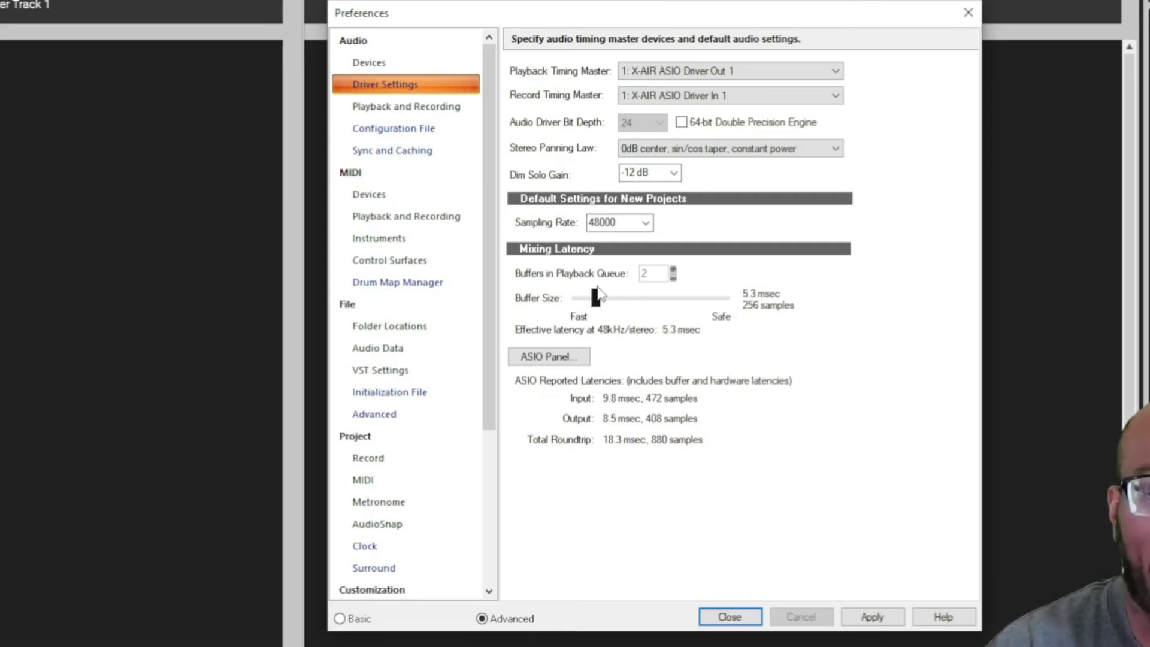
{"action": "left_click_drag", "start_coordinate": [594, 300], "coordinate": [700, 306]}
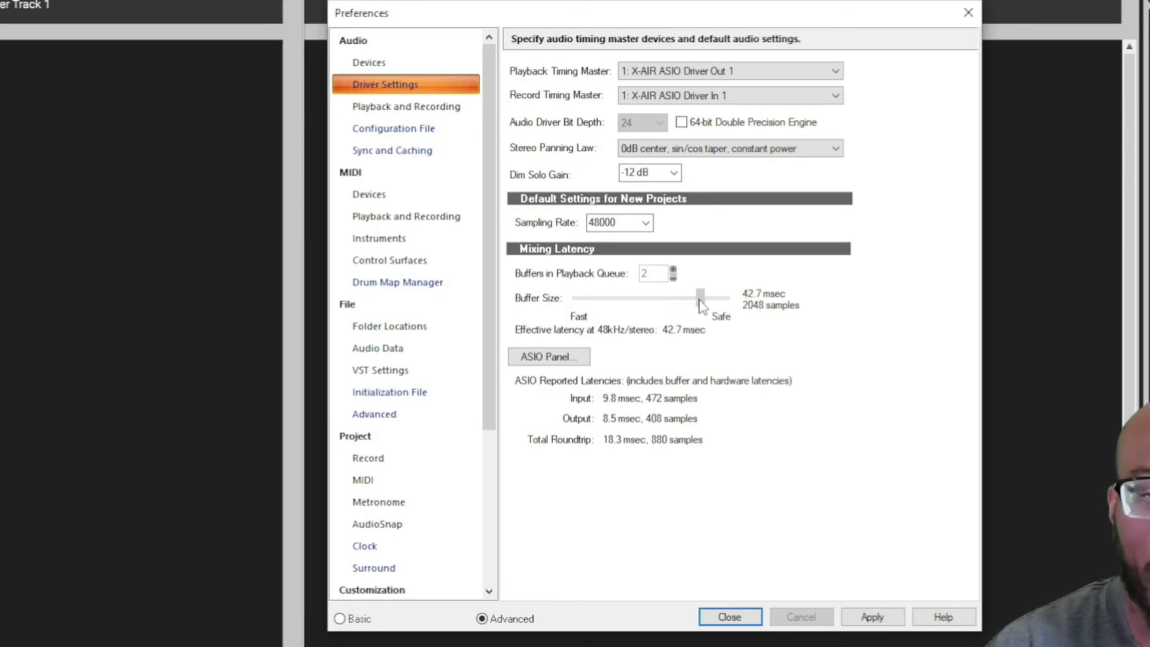
{"action": "left_click_drag", "start_coordinate": [701, 307], "coordinate": [706, 303]}
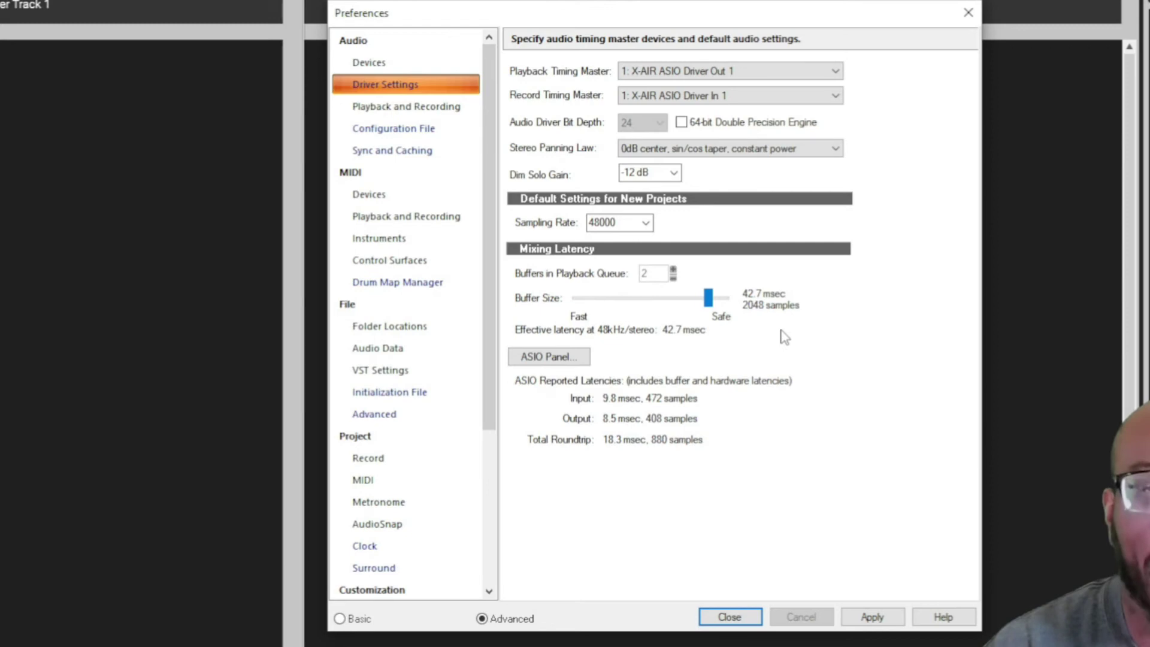
{"action": "left_click_drag", "start_coordinate": [707, 297], "coordinate": [611, 298]}
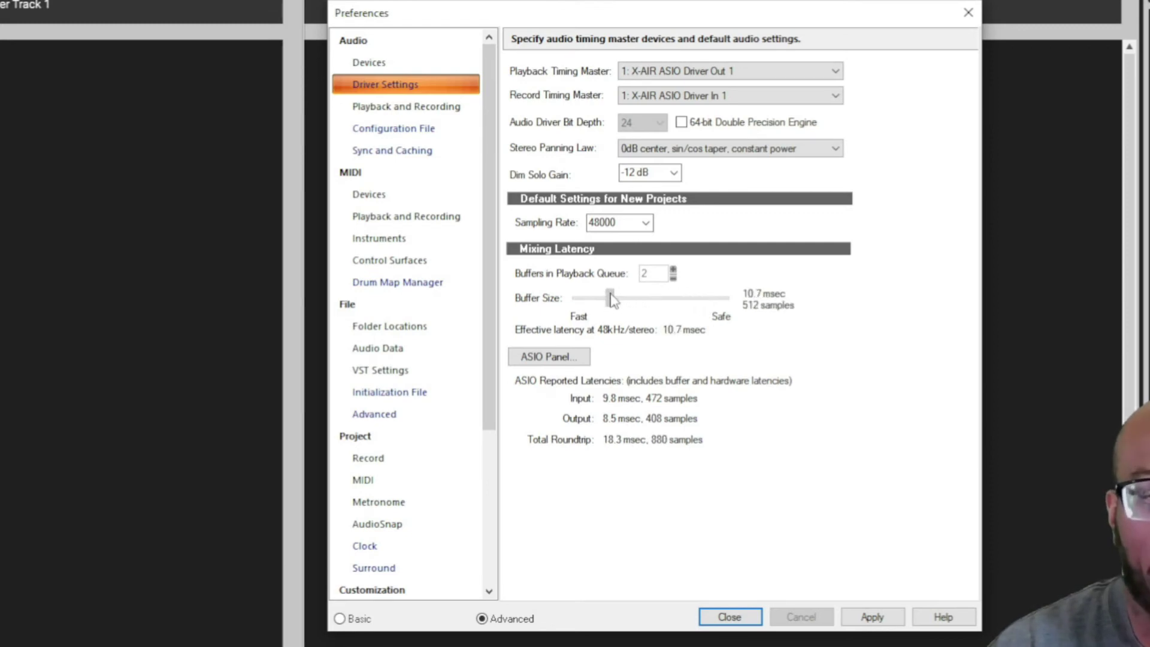
{"action": "left_click", "coordinate": [542, 354]}
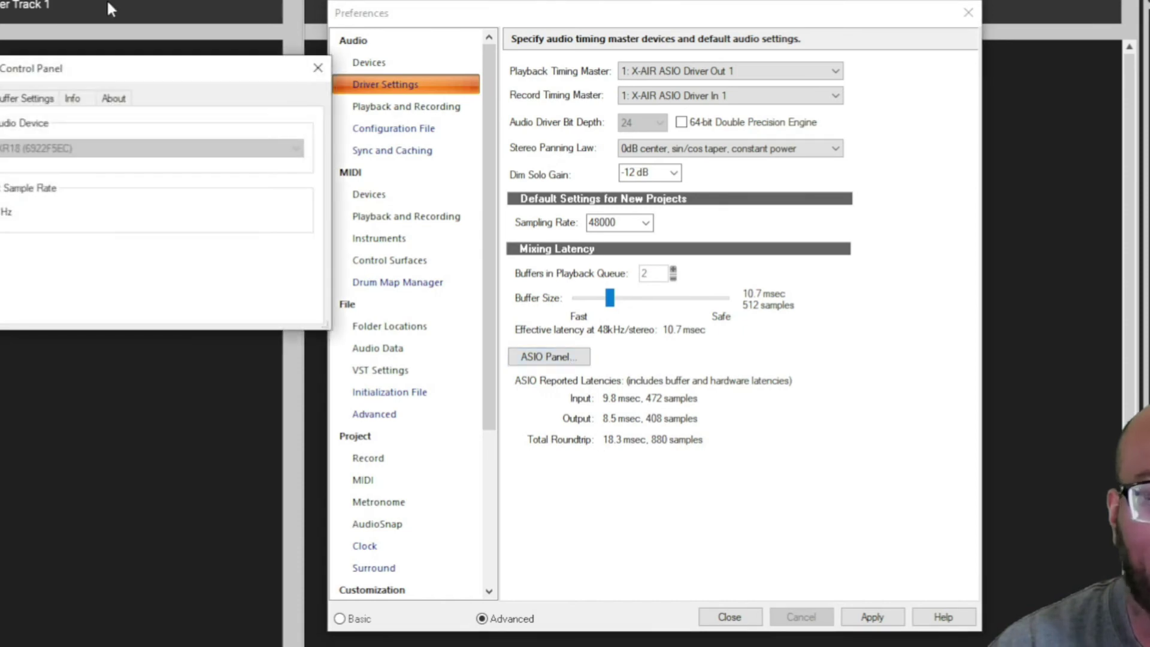
Keep the X-AIR driver's ASIO buffer at 256 samples under Buffer Settings
{"action": "left_click_drag", "start_coordinate": [127, 71], "coordinate": [396, 88]}
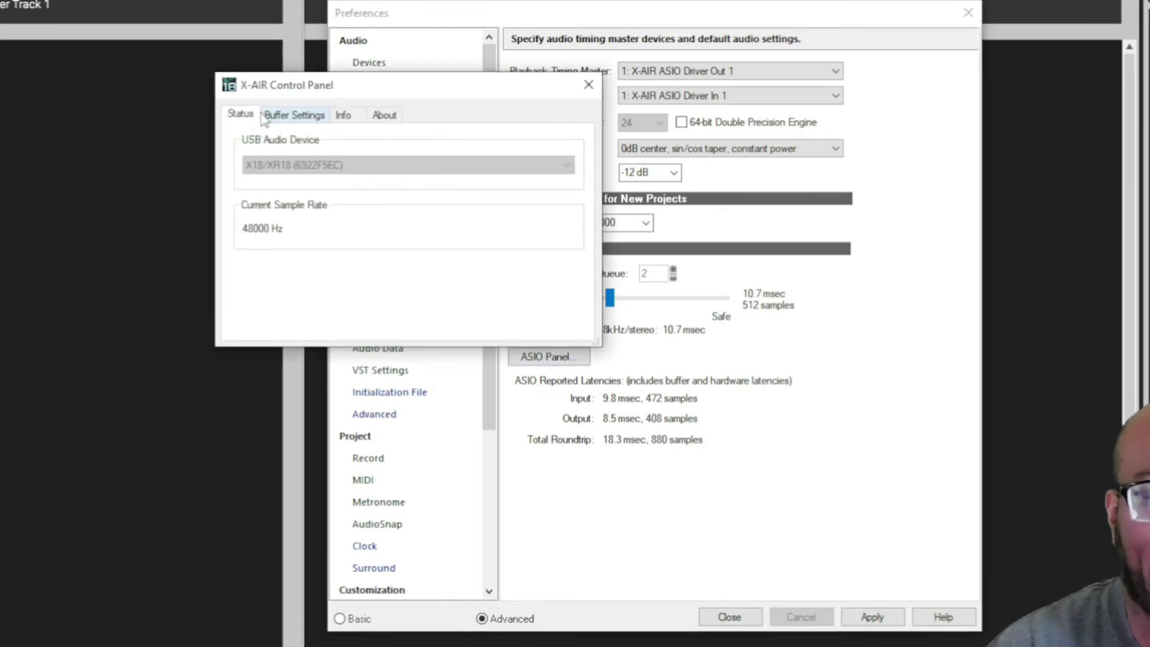
{"action": "left_click", "coordinate": [309, 120]}
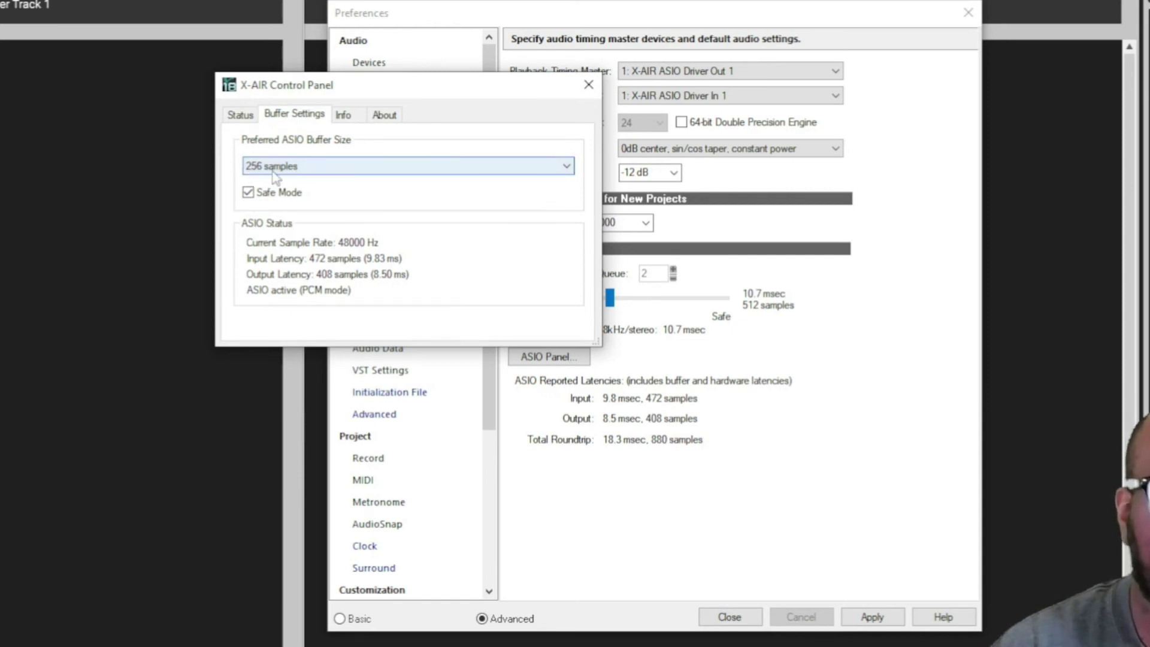
{"action": "left_click", "coordinate": [357, 171]}
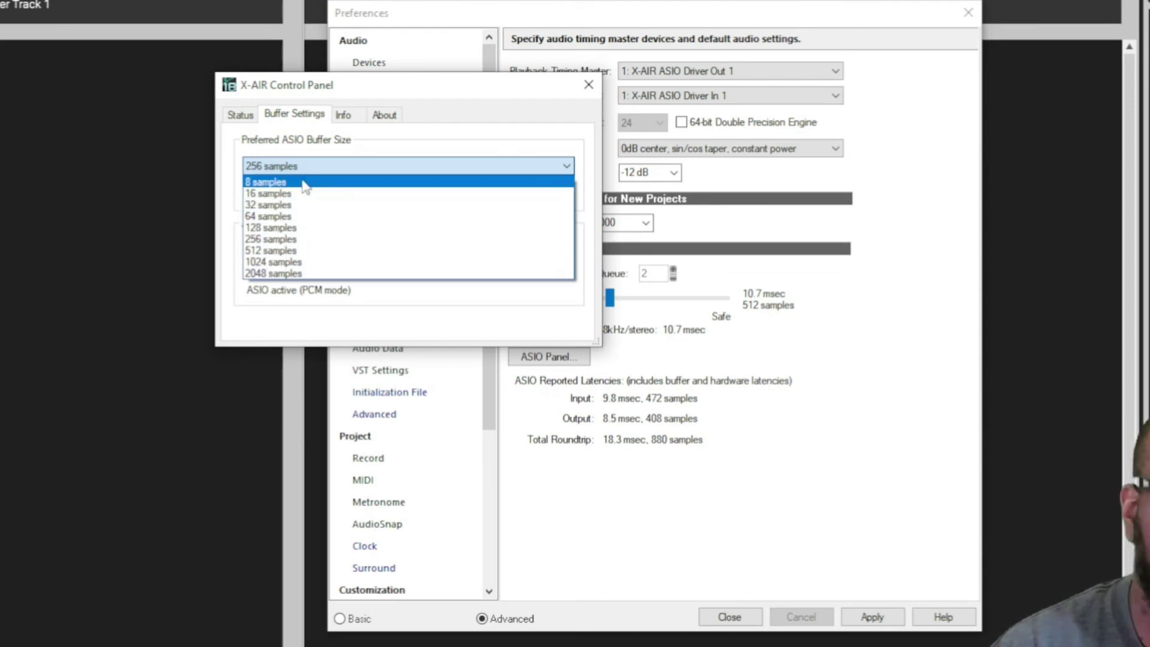
{"action": "left_click", "coordinate": [411, 124]}
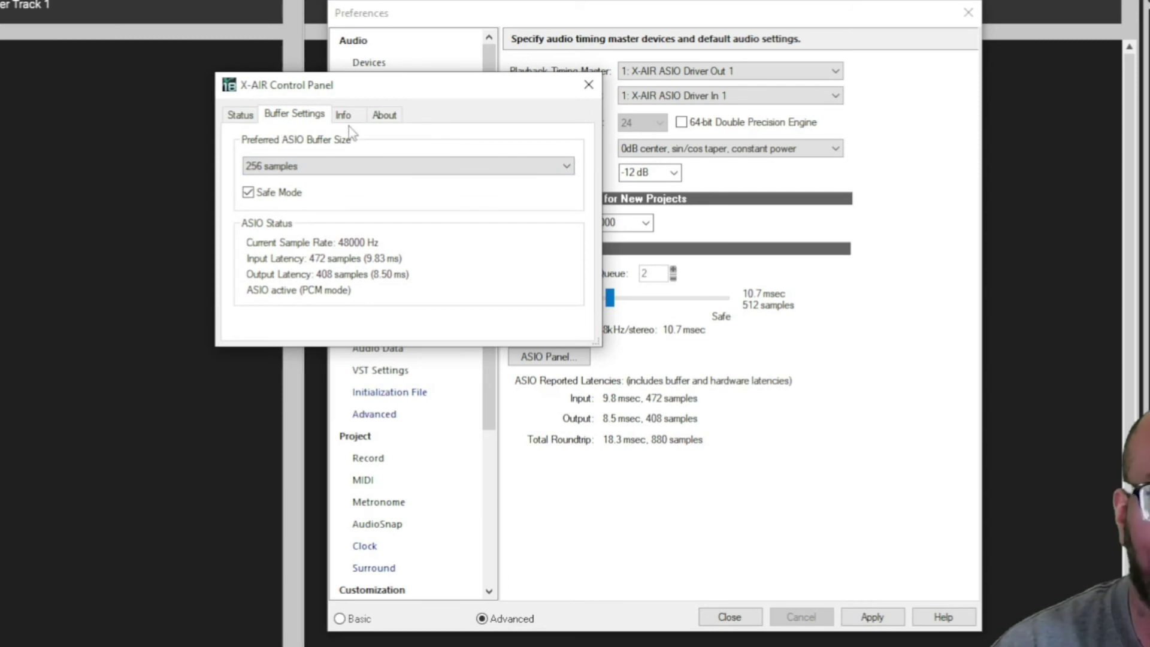
Review the X-AIR panel's Info, About and Status tabs, then close the panel
{"action": "left_click", "coordinate": [343, 115]}
{"action": "left_click", "coordinate": [384, 118]}
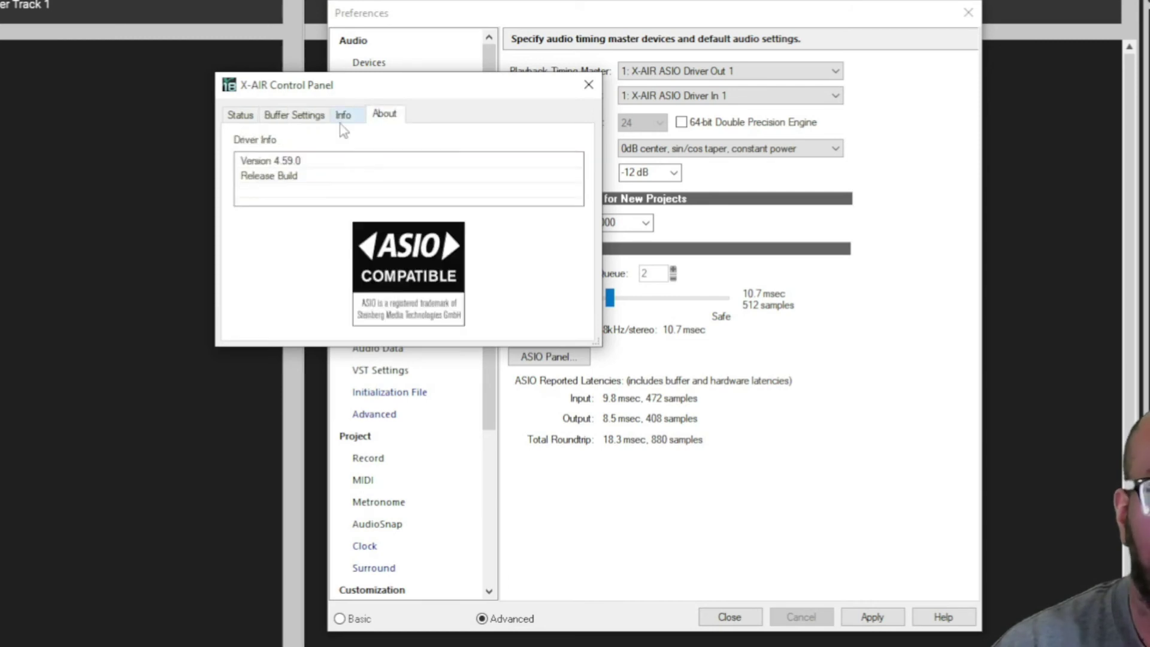
{"action": "left_click", "coordinate": [241, 118]}
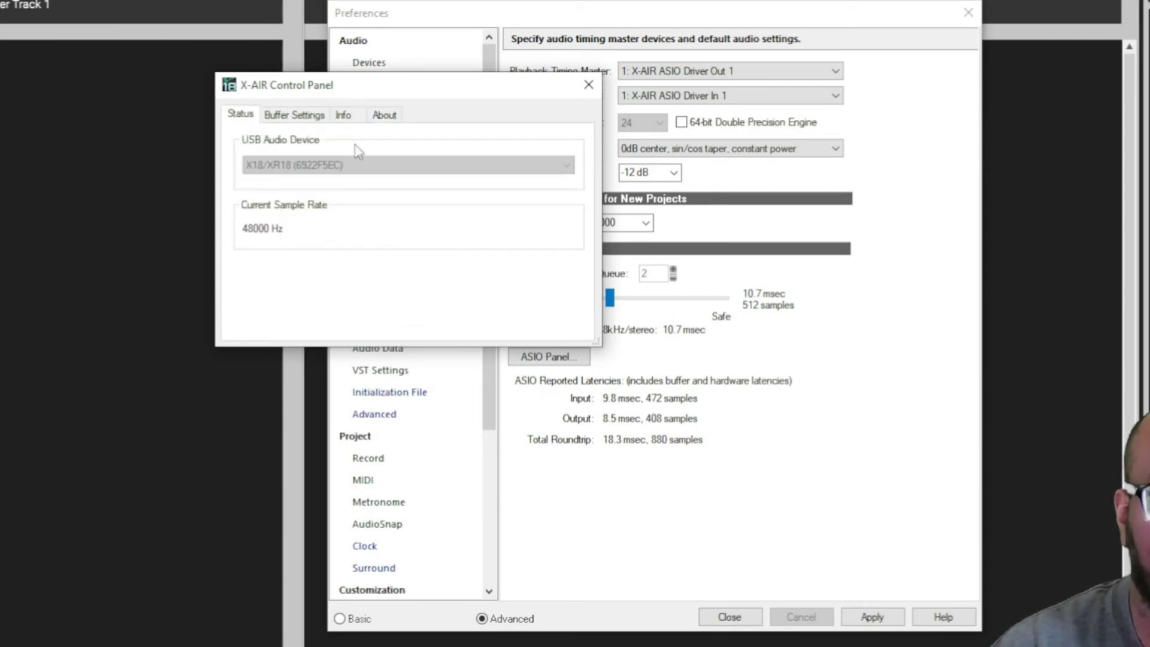
{"action": "left_click", "coordinate": [588, 85]}
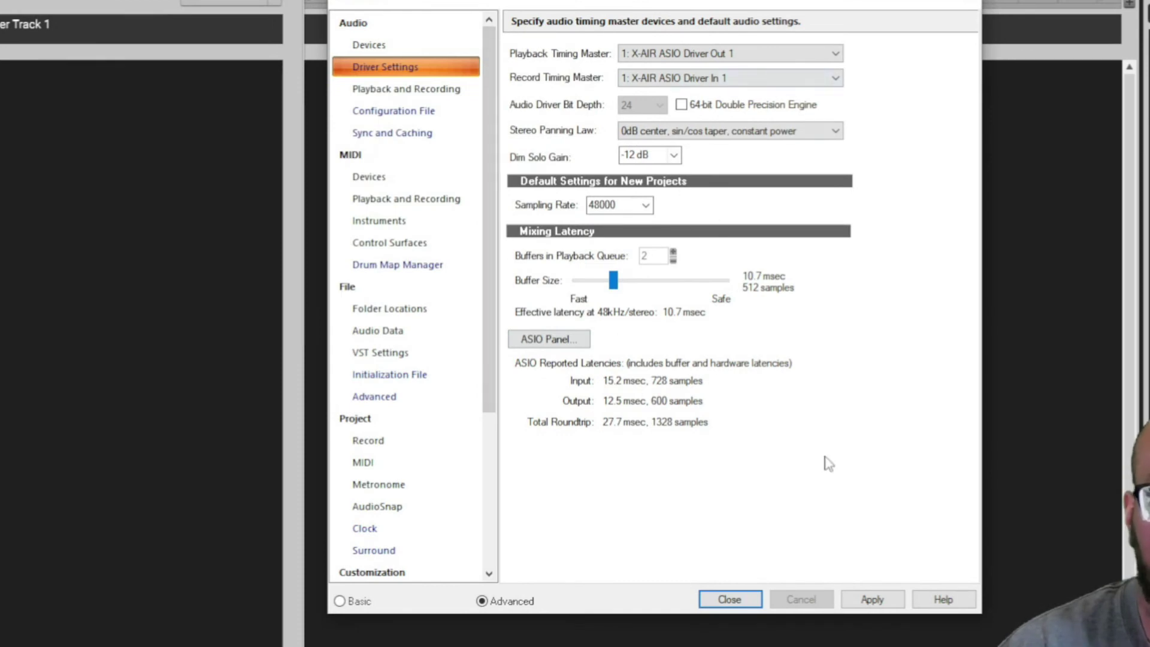
Apply the settings, recheck Playback and Recording, Driver Settings and Devices, then apply again
{"action": "left_click", "coordinate": [872, 599]}
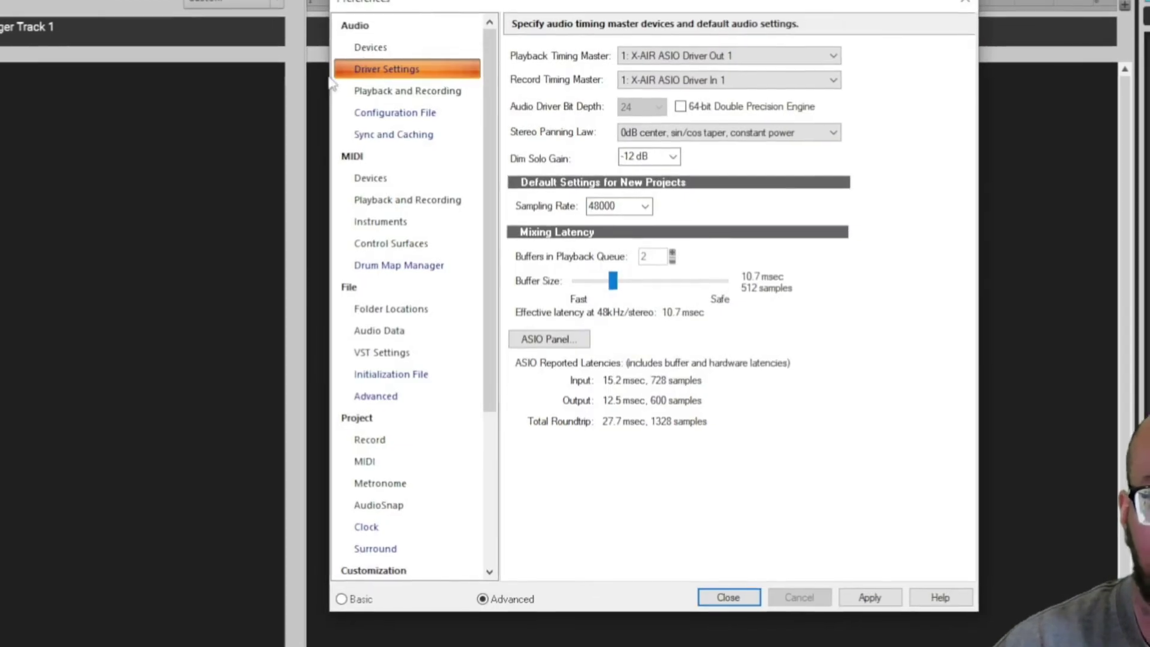
{"action": "left_click", "coordinate": [408, 103]}
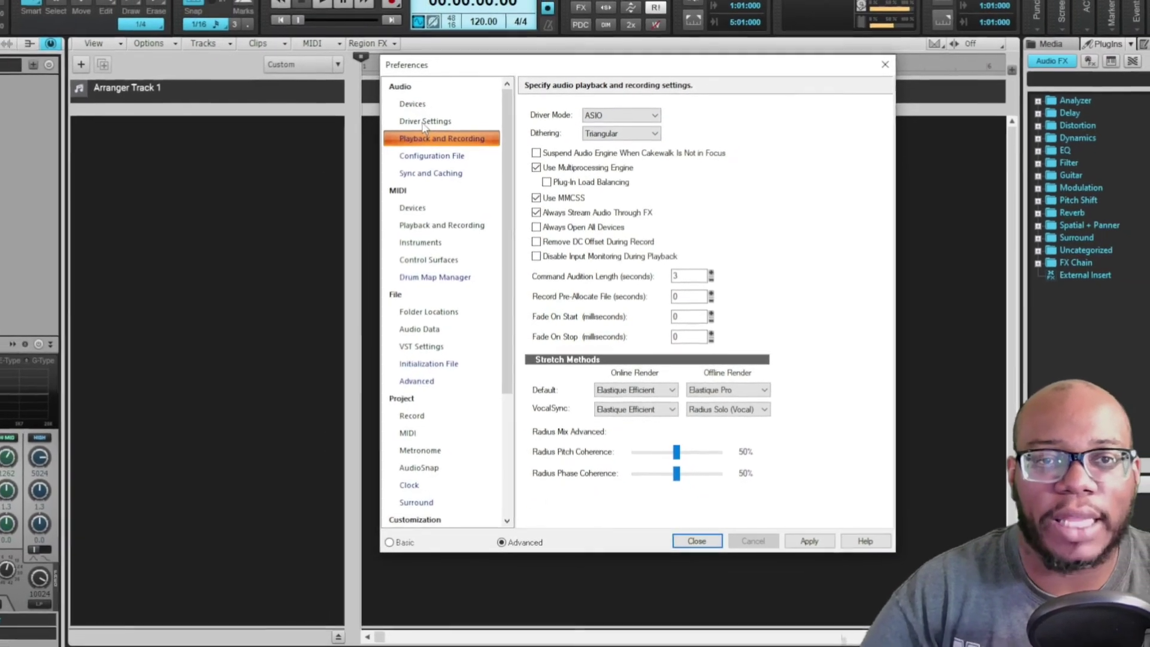
{"action": "left_click", "coordinate": [421, 118]}
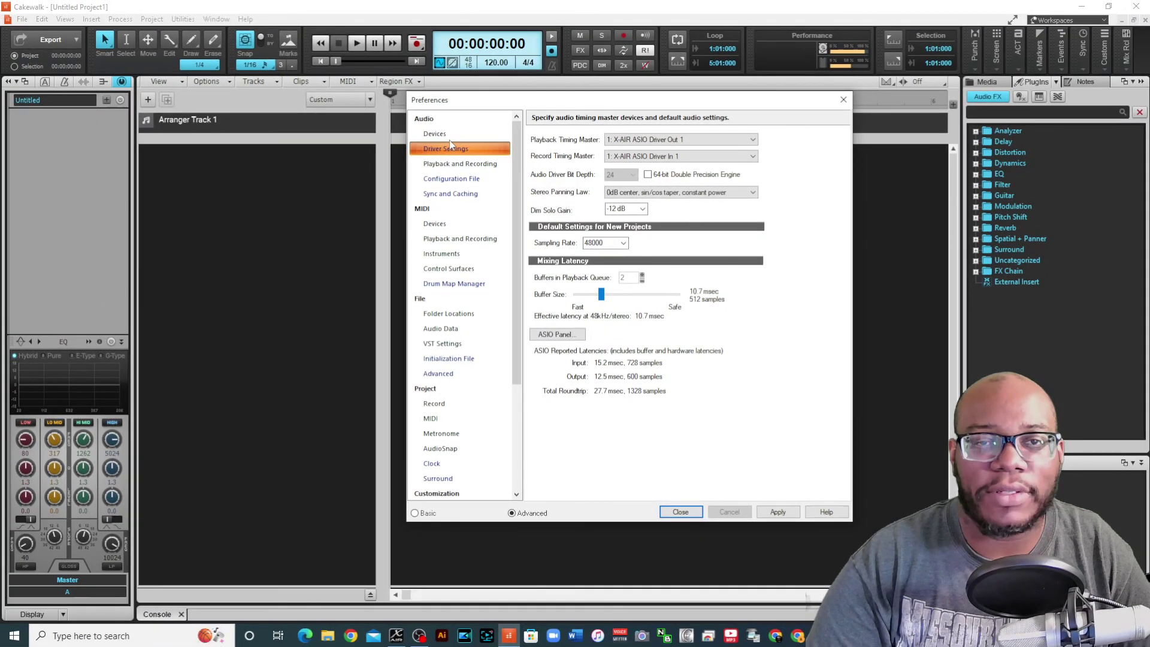
{"action": "left_click", "coordinate": [443, 135]}
{"action": "left_click_drag", "start_coordinate": [787, 191], "coordinate": [787, 245]}
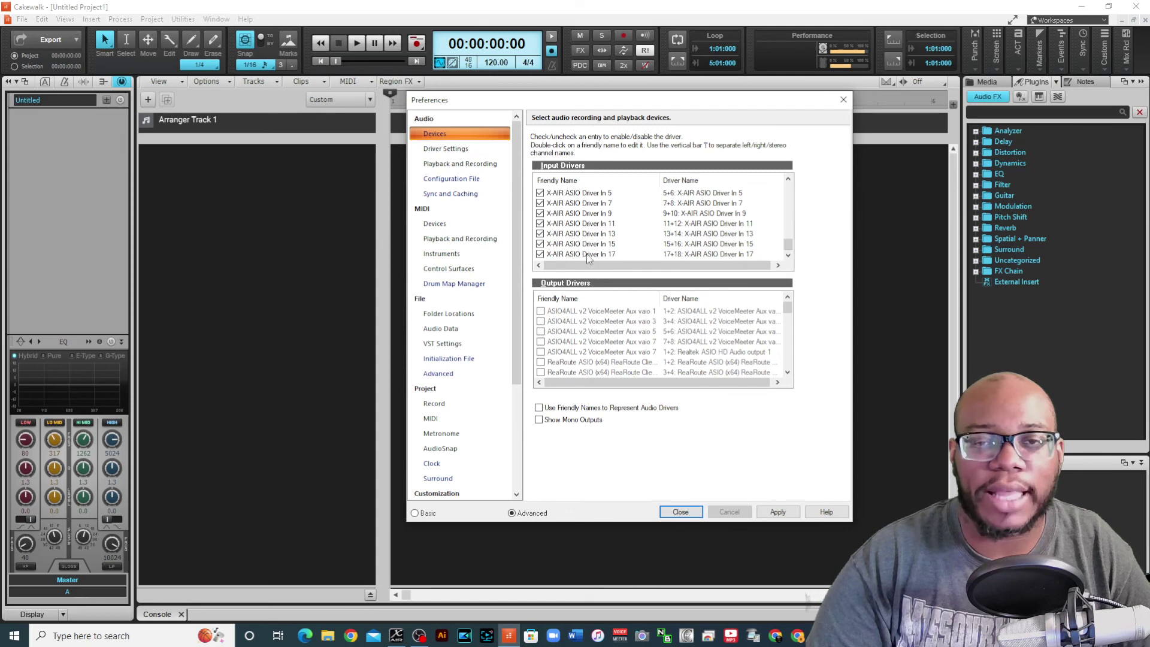
{"action": "left_click_drag", "start_coordinate": [787, 307], "coordinate": [787, 362]}
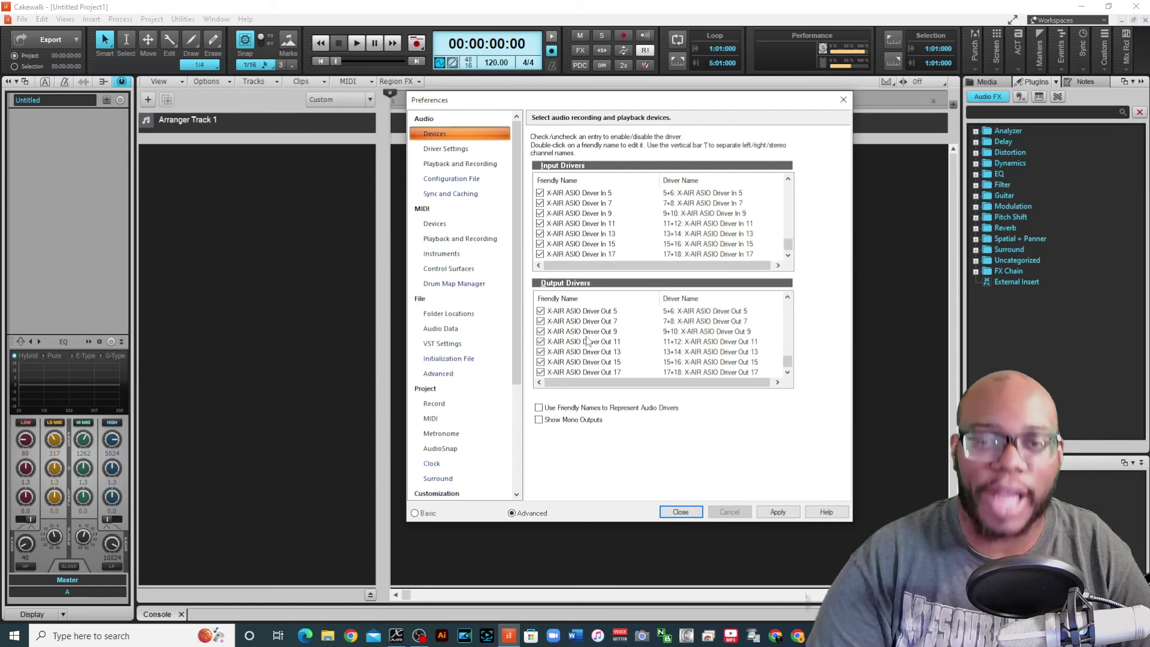
{"action": "left_click", "coordinate": [774, 514]}
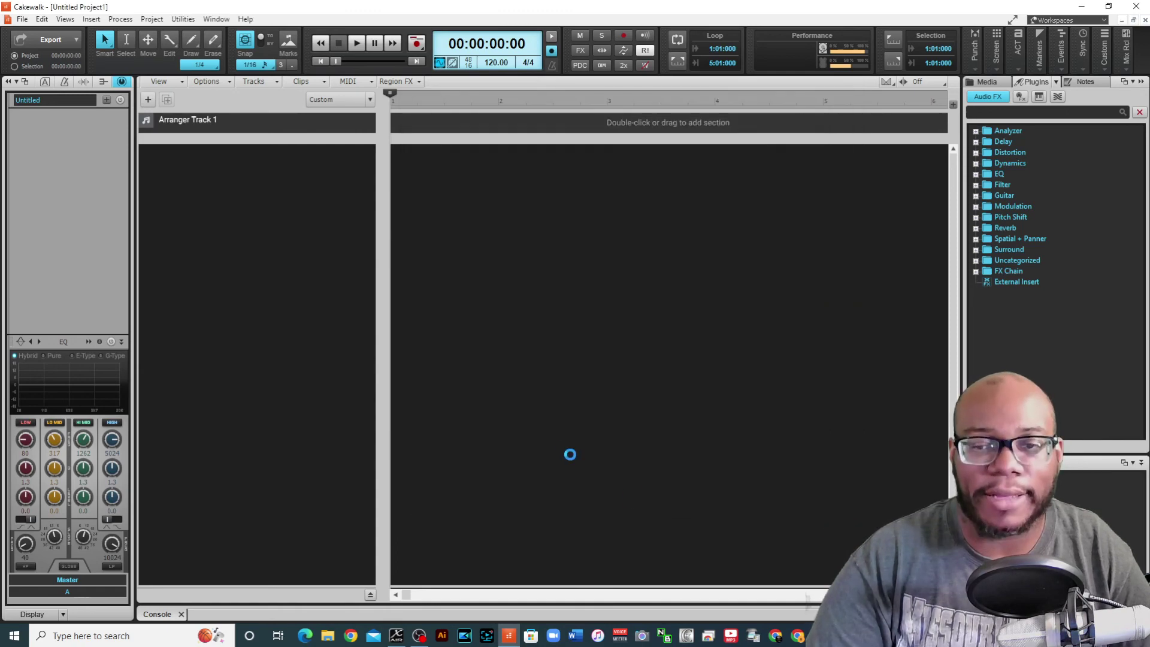
Reopen Playback and Recording to confirm Driver Mode still reads ASIO
{"action": "left_click", "coordinate": [457, 165]}
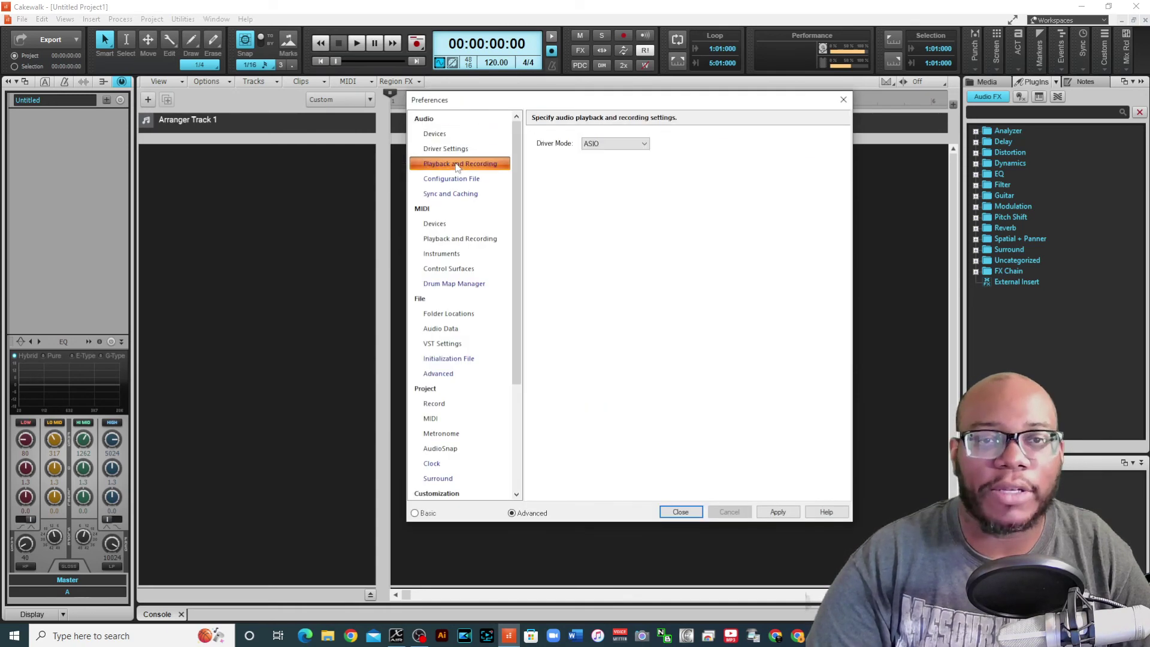